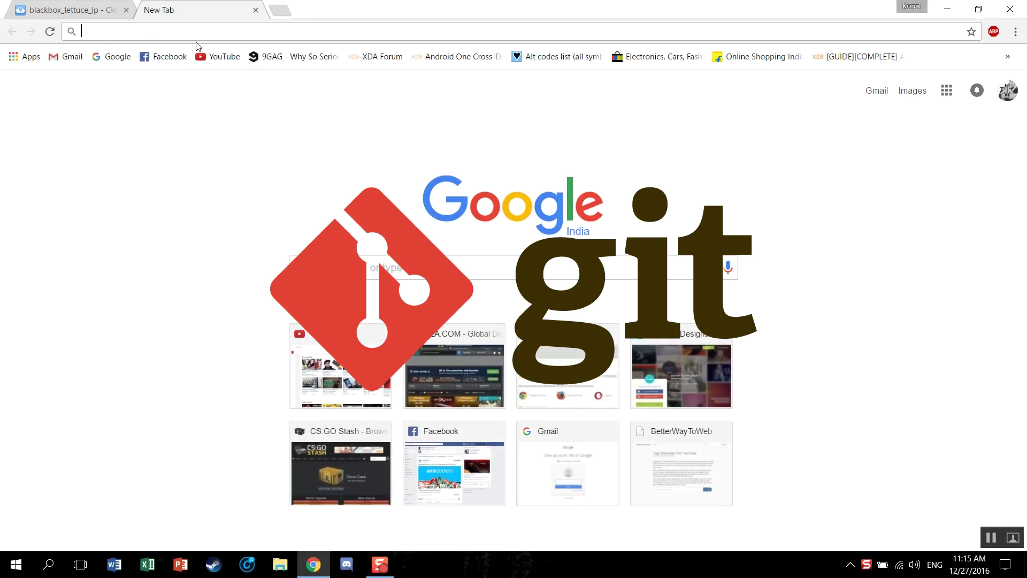
pyautogui.write('github windows download')
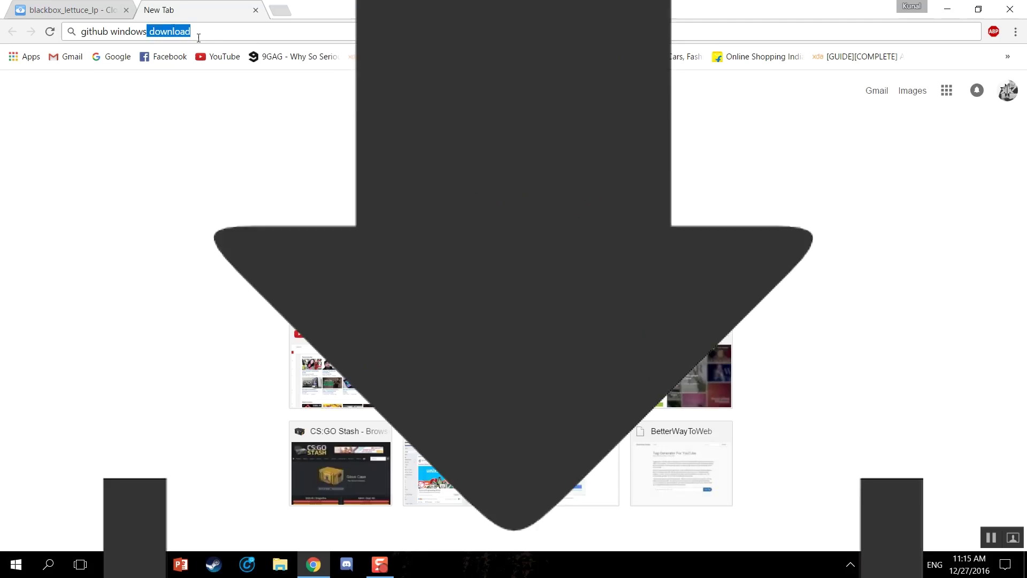
# Step: Search 'github windows download' and keep the downloaded GitHubSetup.exe installer
pyautogui.press('Return')
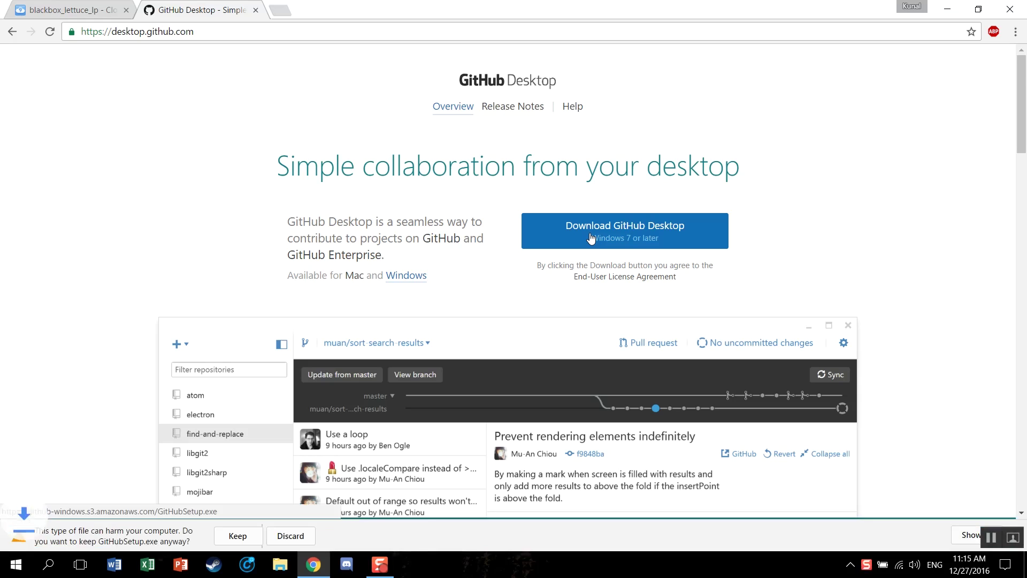
pyautogui.click(238, 535)
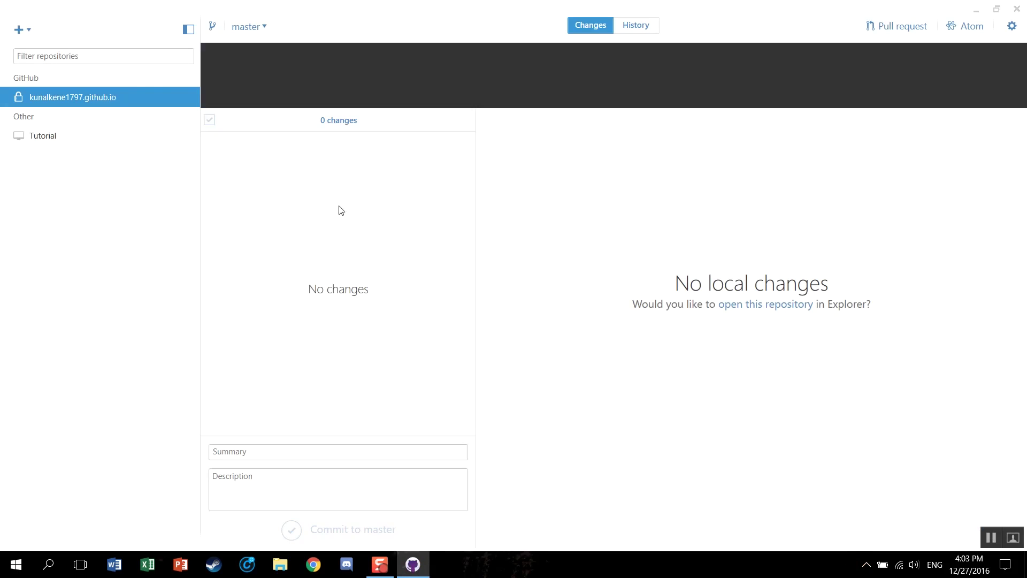
# Step: Browse the Clone and Add repository options in GitHub Desktop's + menu
pyautogui.click(19, 29)
pyautogui.click(234, 59)
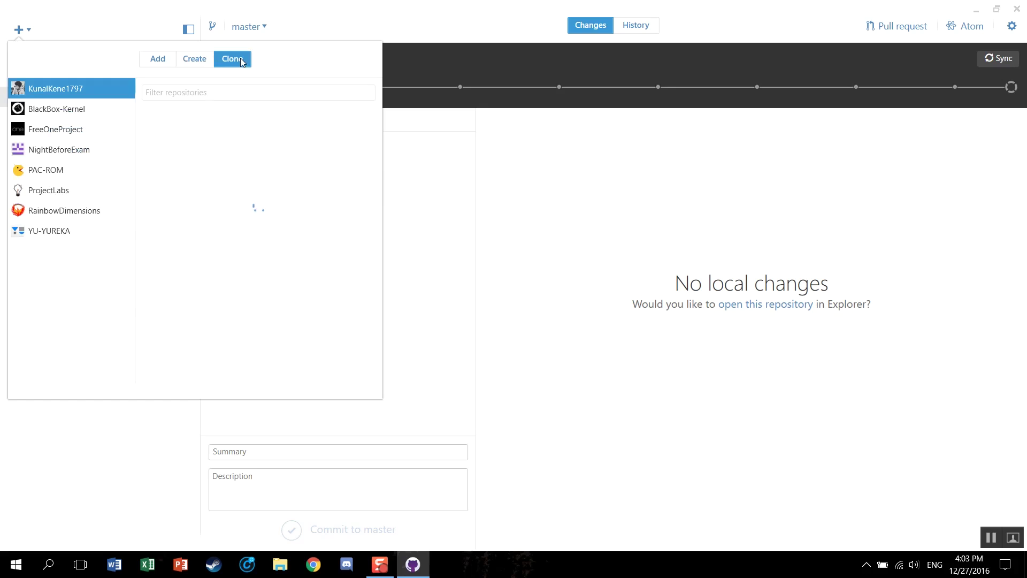
pyautogui.click(158, 58)
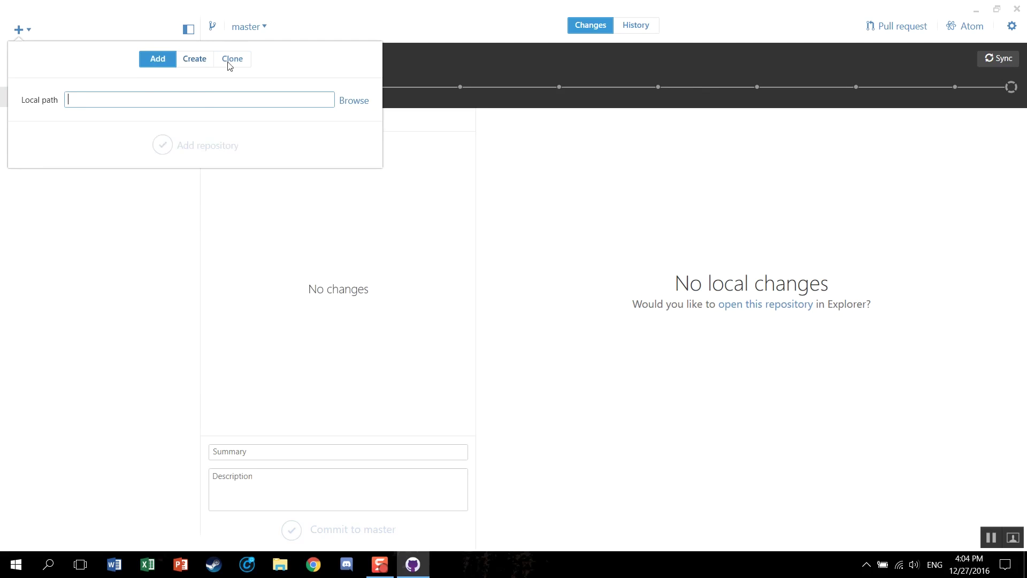
pyautogui.click(232, 59)
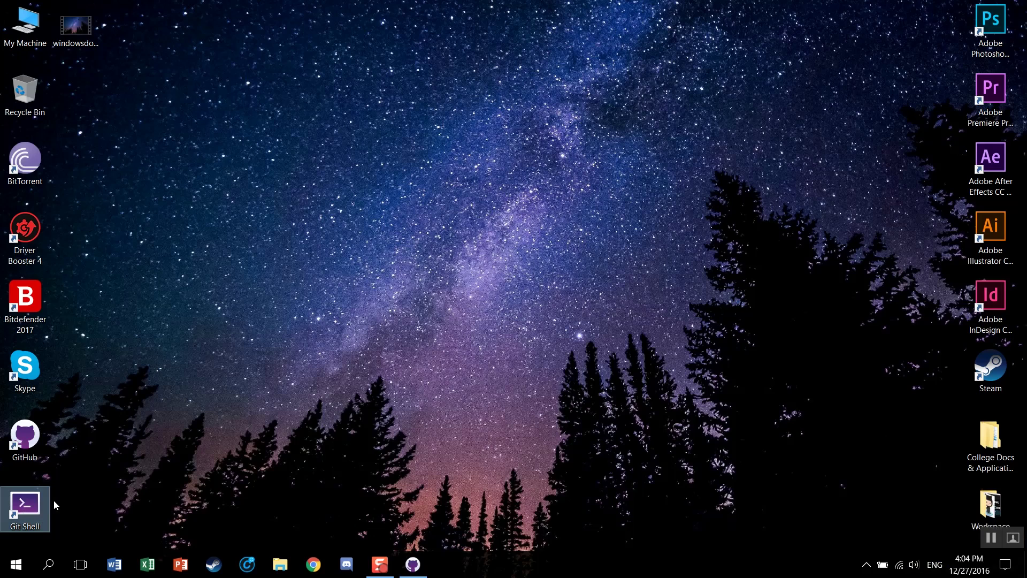
# Step: Launch a maximized Git Shell, run 'git version', and highlight the 2.10.2.windows.1 output
pyautogui.press('Return')
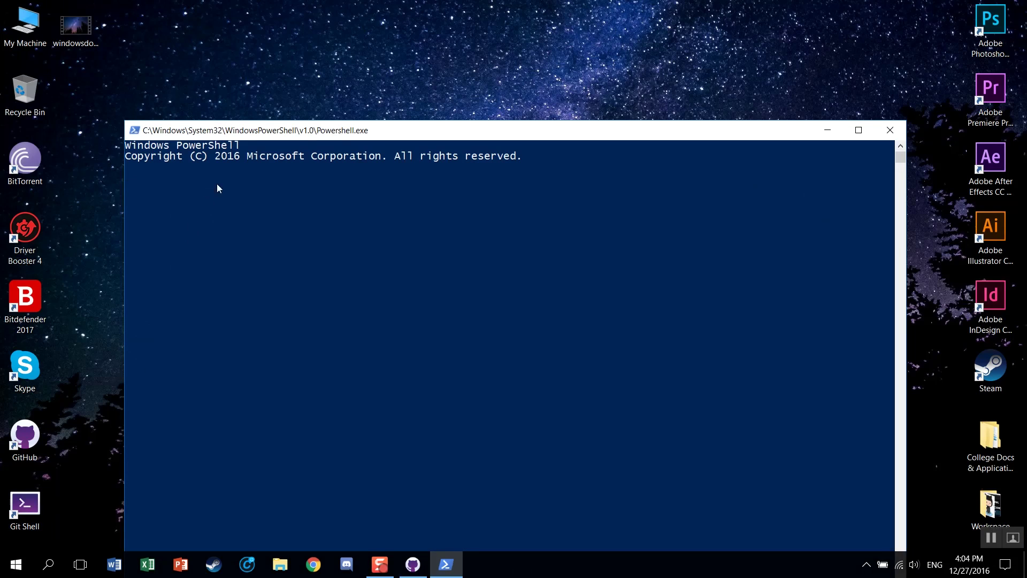
pyautogui.moveTo(332, 135); pyautogui.dragTo(331, 0)
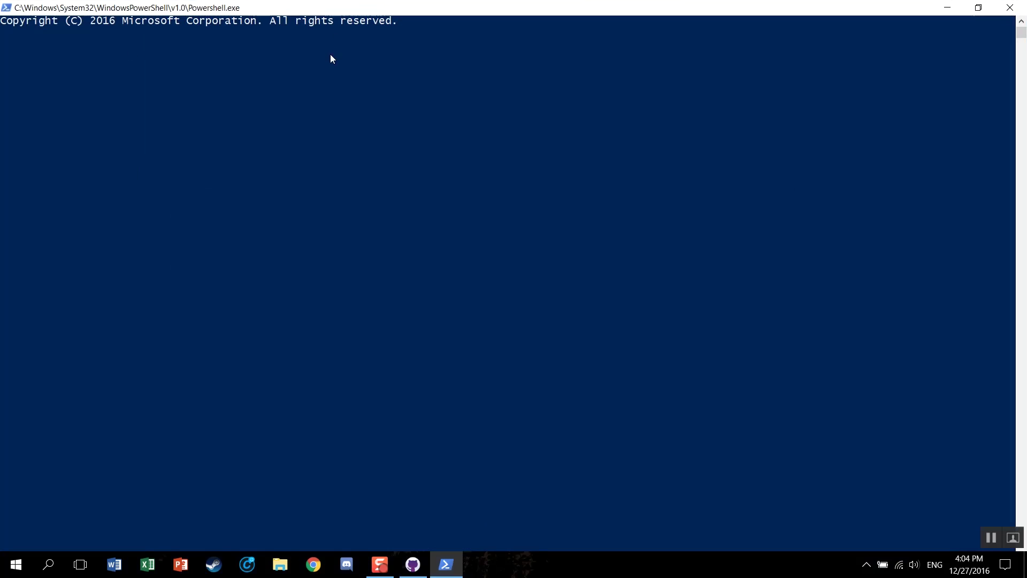
pyautogui.write('git version')
pyautogui.press('Return')
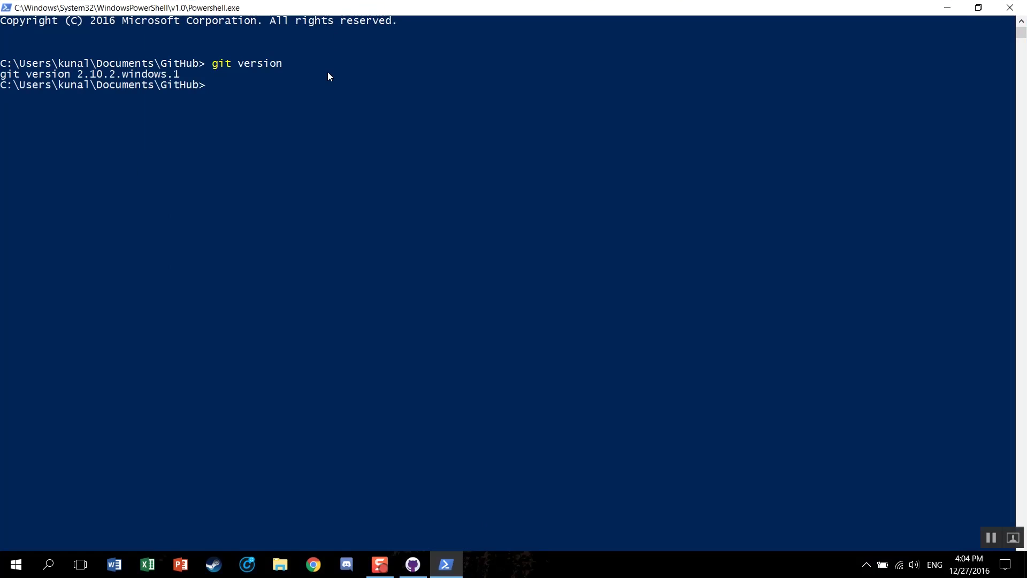
pyautogui.moveTo(208, 81); pyautogui.dragTo(2, 87)
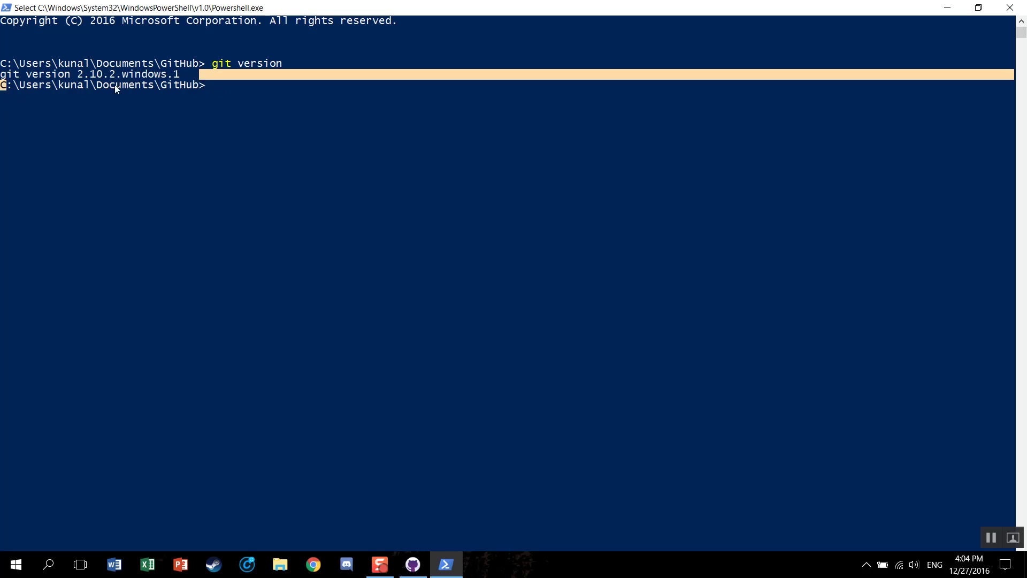